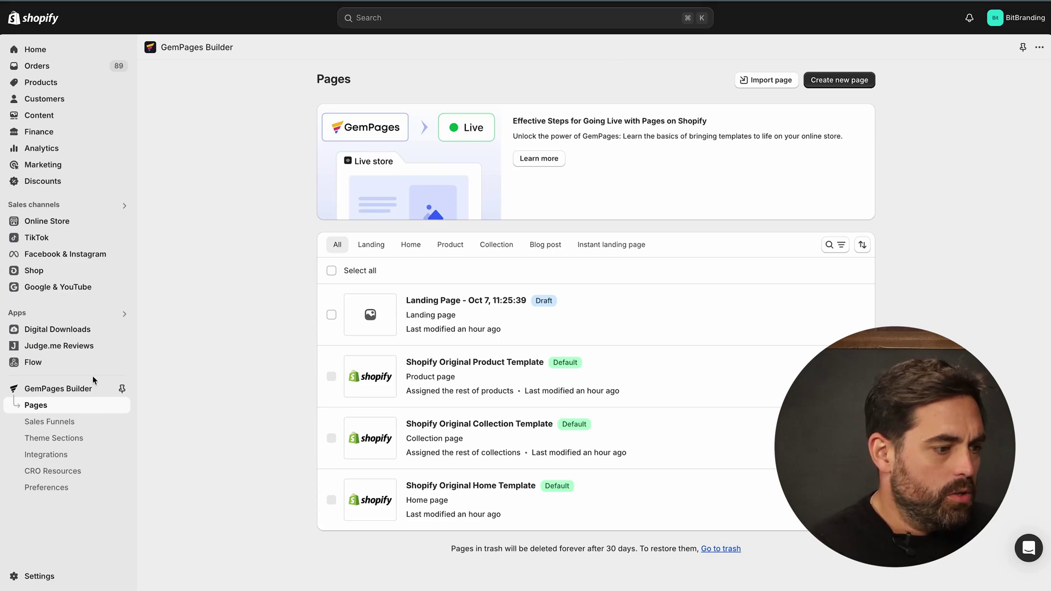
Start a new page from the Pages screen to bring up the Landing Page templates.
left_click(826, 80)
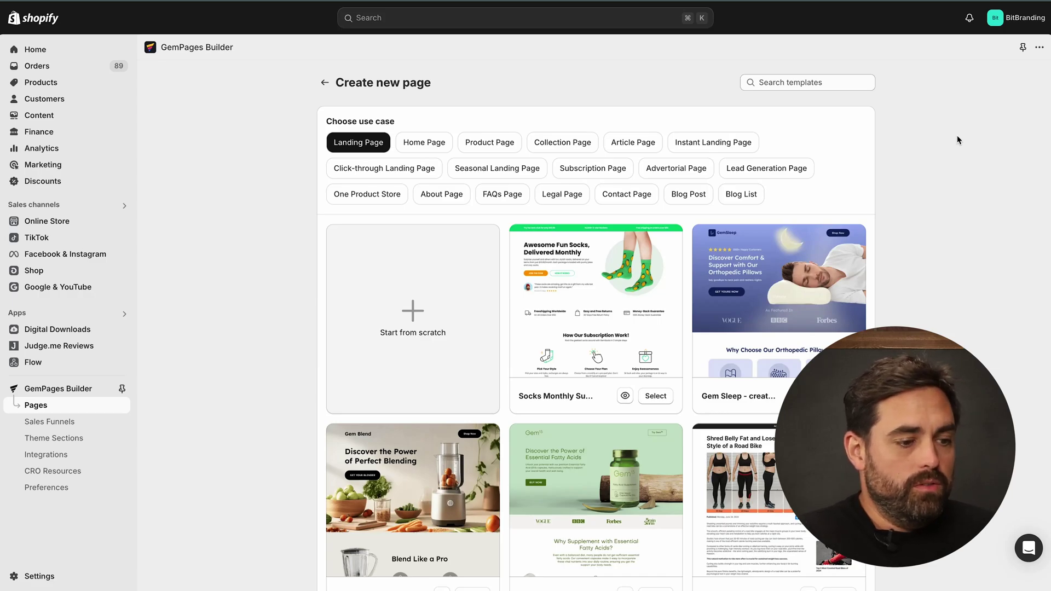
scroll(957, 140, "down", 1)
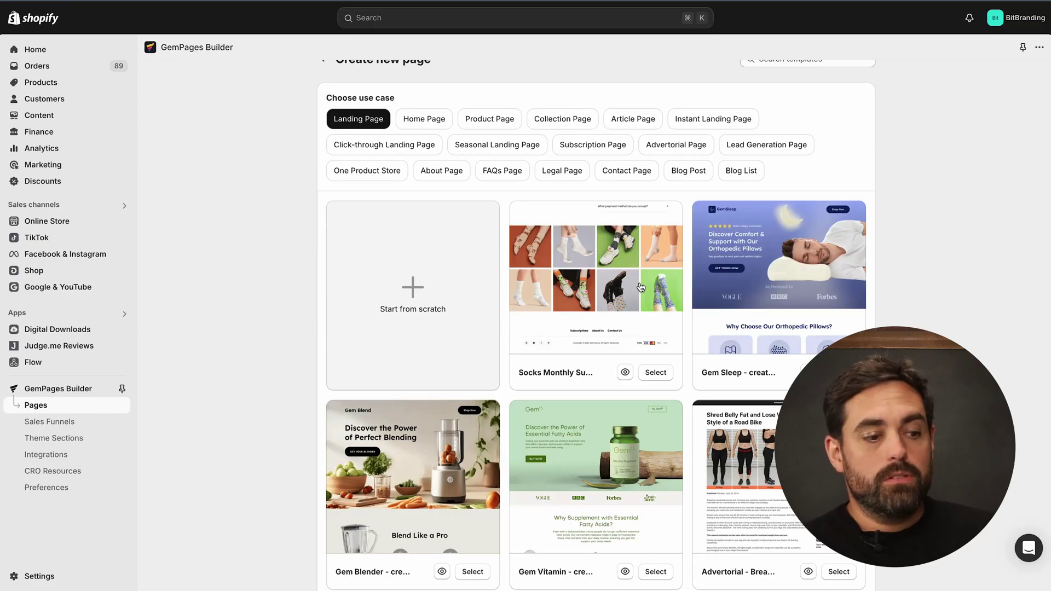
scroll(641, 286, "down", 4)
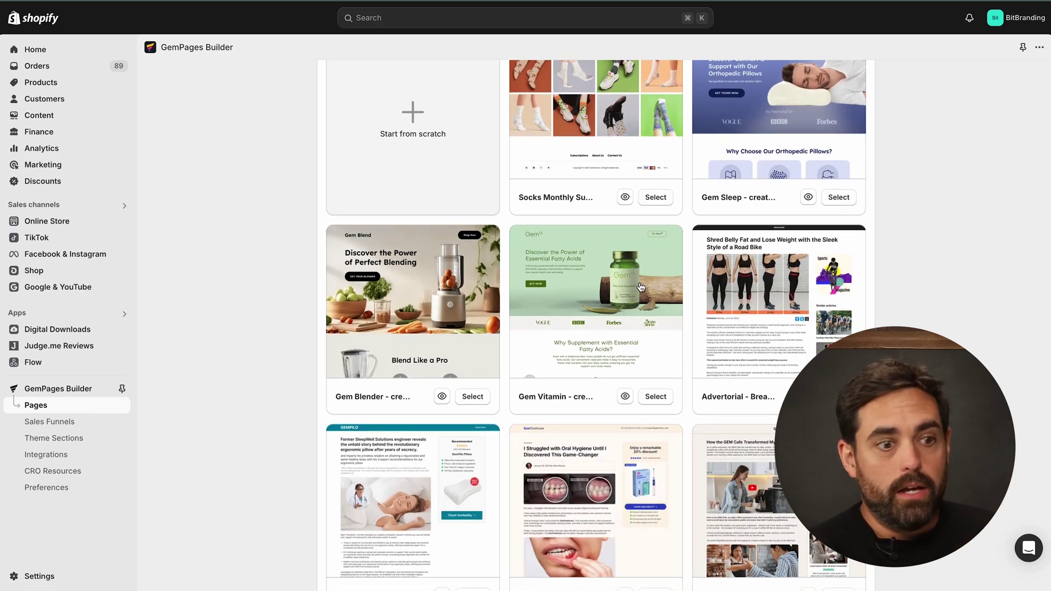
scroll(640, 287, "down", 3)
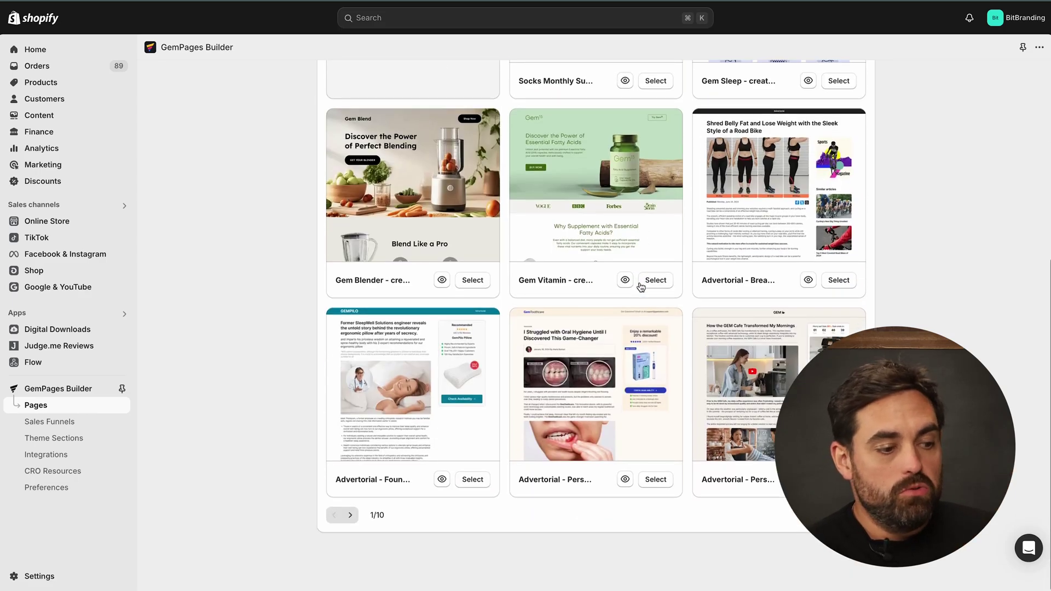
scroll(640, 286, "up", 7)
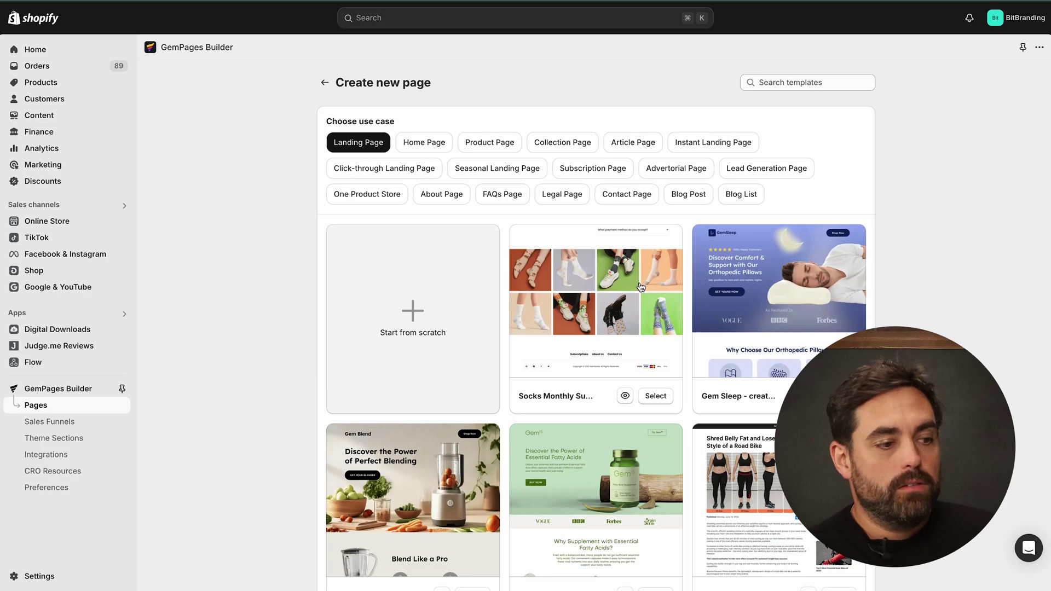
Filter the template gallery to the Home Page use case and browse its templates.
left_click(433, 150)
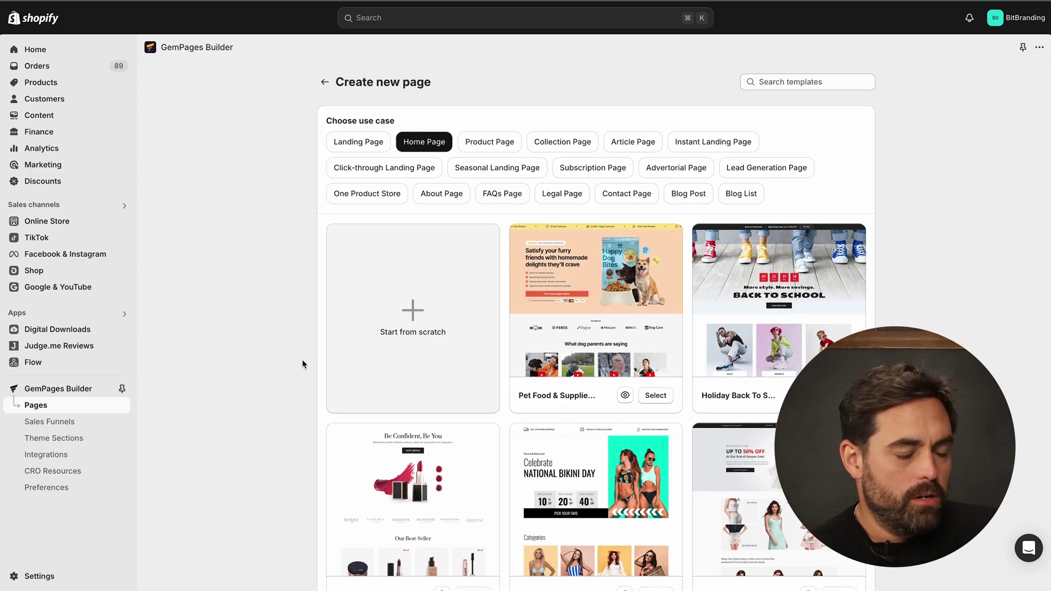
scroll(302, 364, "down", 4)
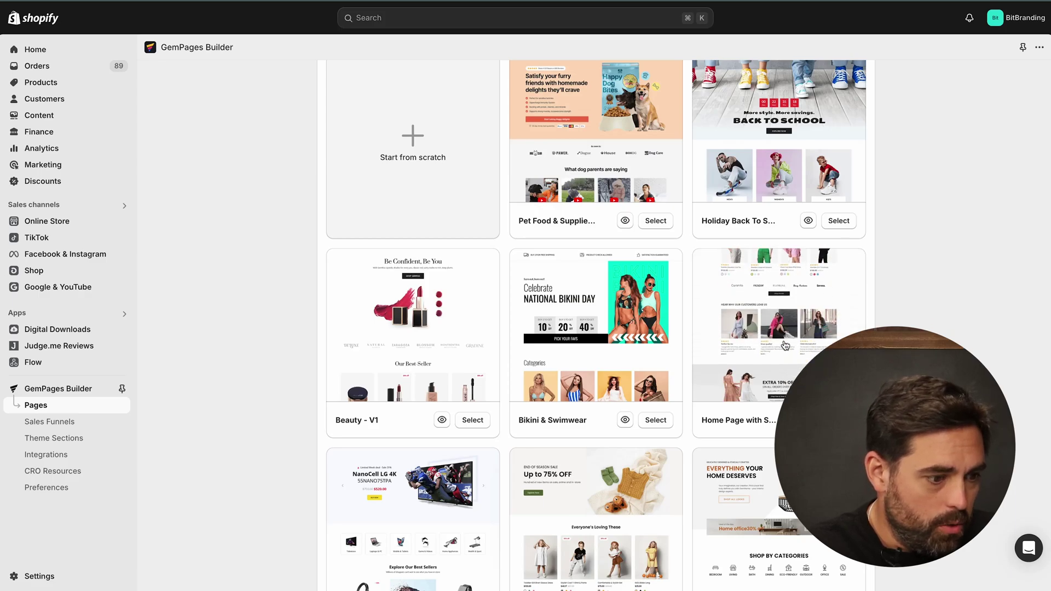
scroll(783, 346, "down", 3)
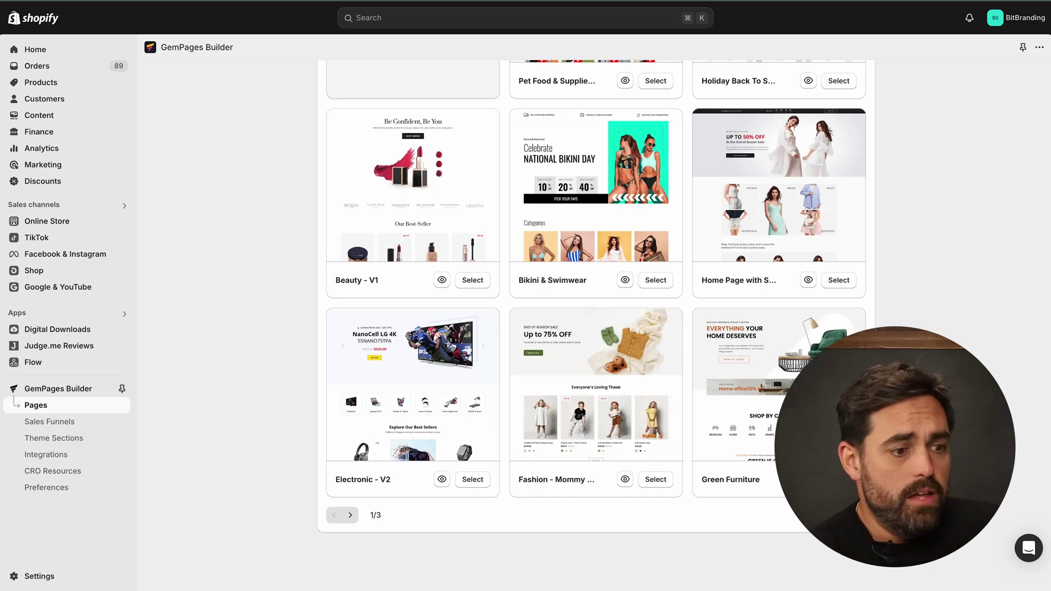
scroll(595, 326, "up", 5)
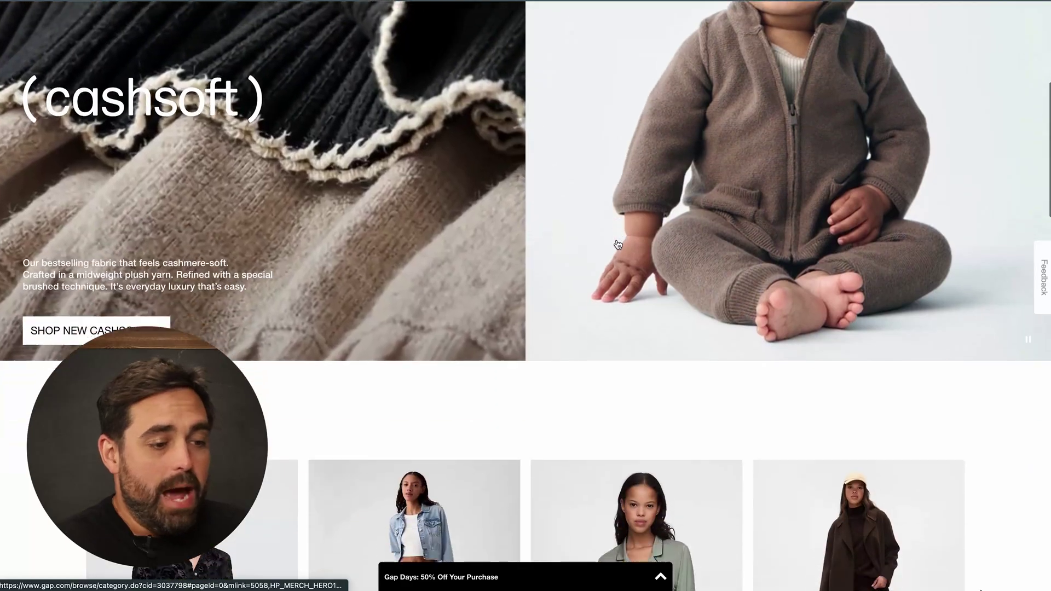
scroll(618, 245, "down", 15)
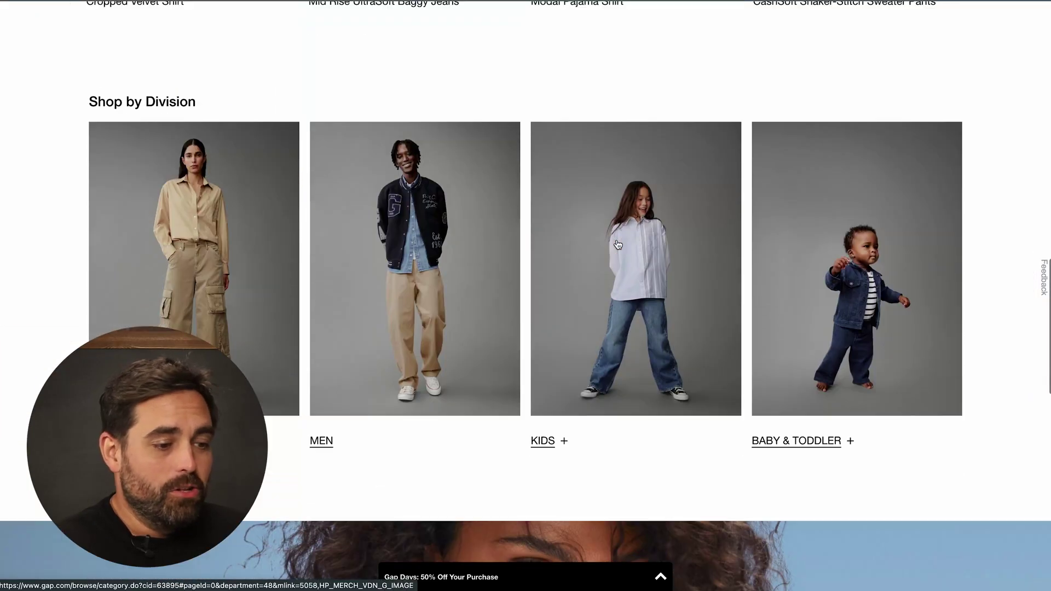
scroll(618, 245, "down", 7)
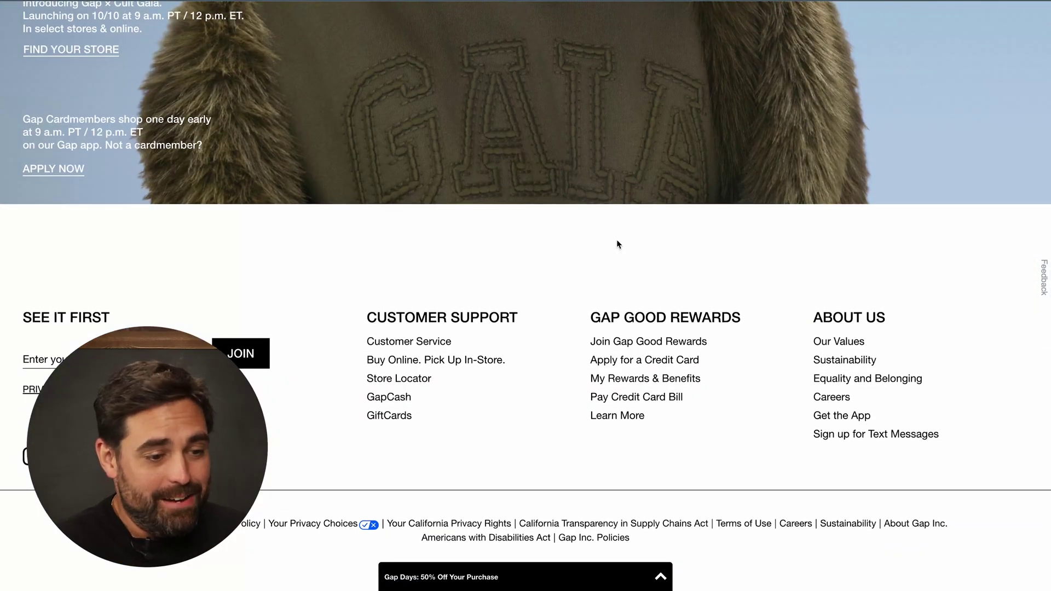
scroll(617, 244, "up", 20)
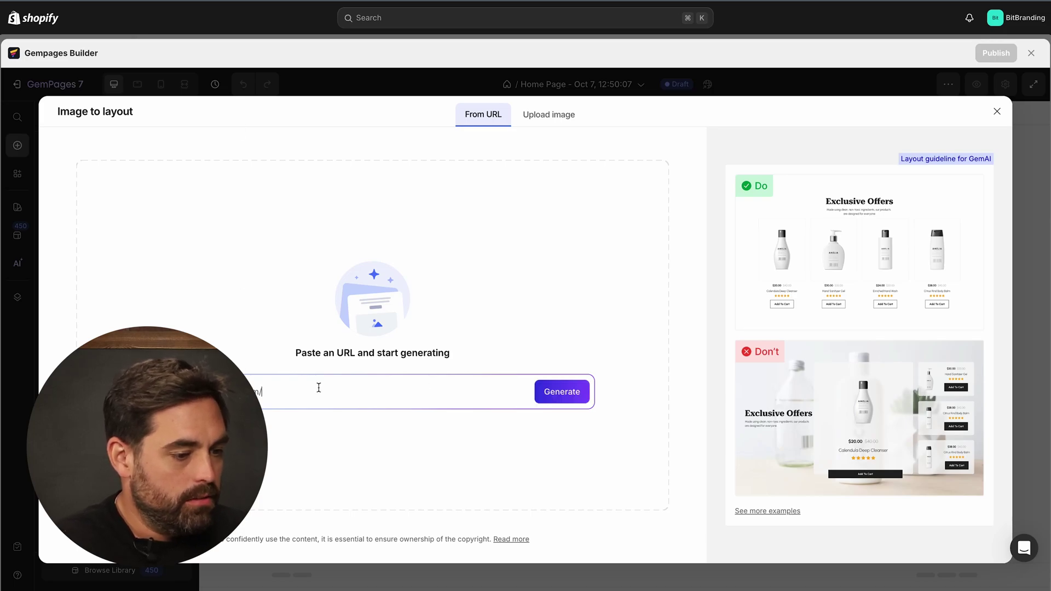
Capture the Gap homepage URL as sections and uncheck the empty blank section.
left_click(558, 396)
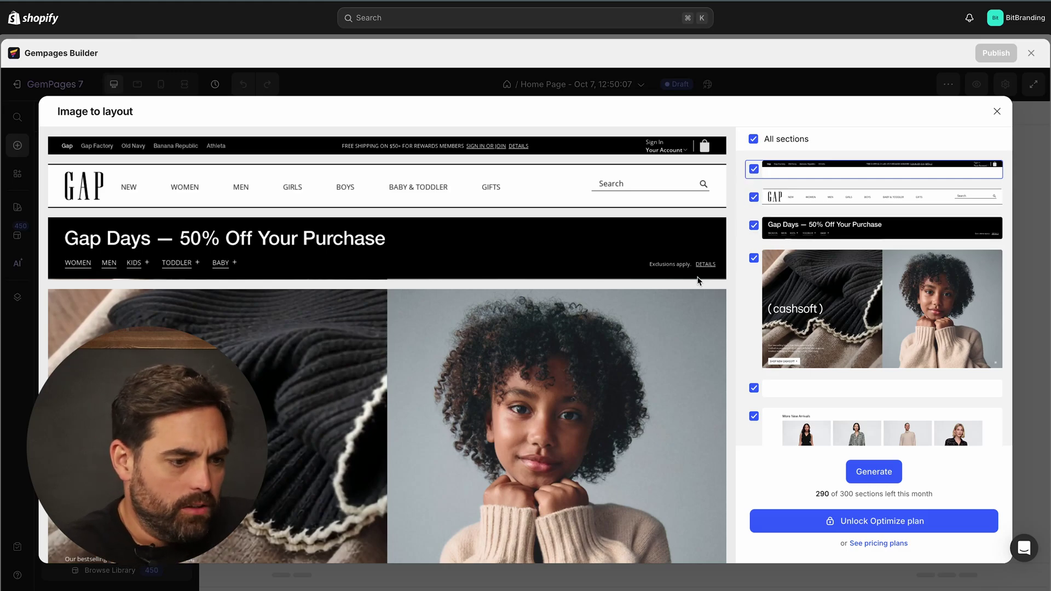
scroll(697, 280, "down", 5)
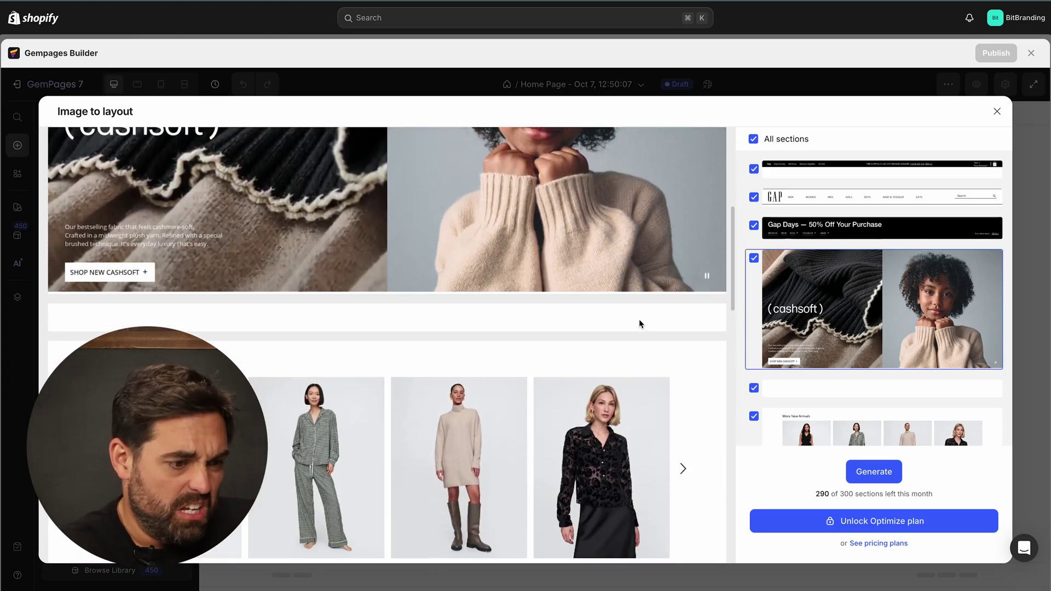
left_click(754, 389)
scroll(734, 327, "down", 6)
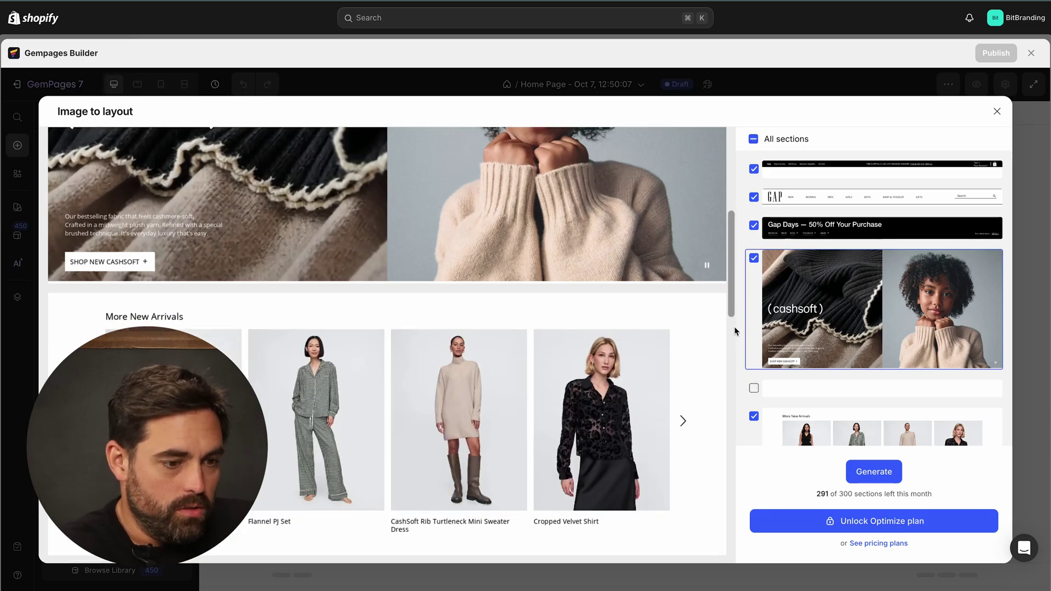
scroll(735, 332, "down", 4)
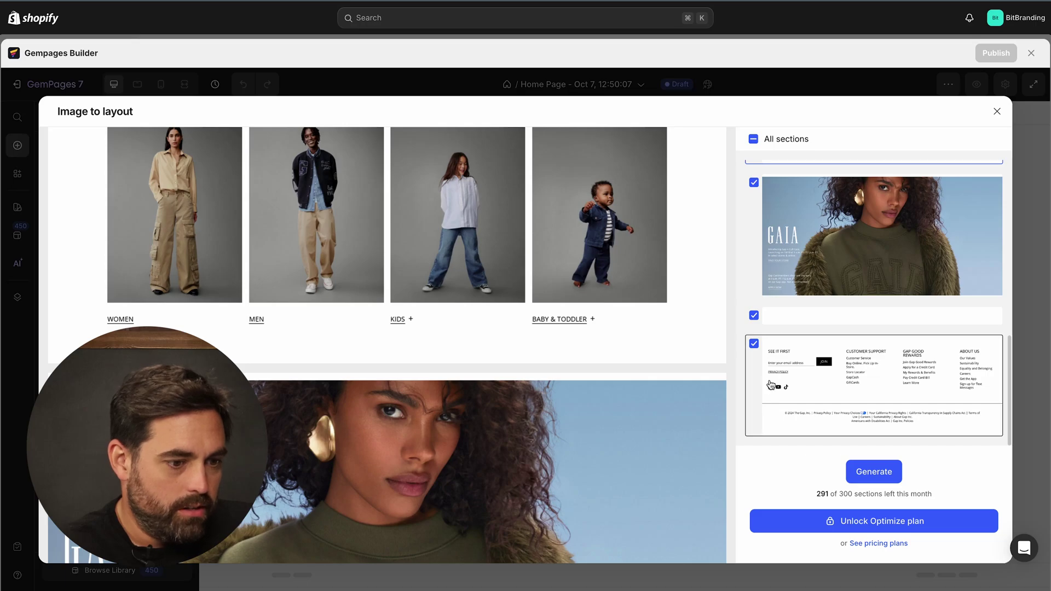
scroll(696, 389, "down", 5)
scroll(841, 307, "up", 5)
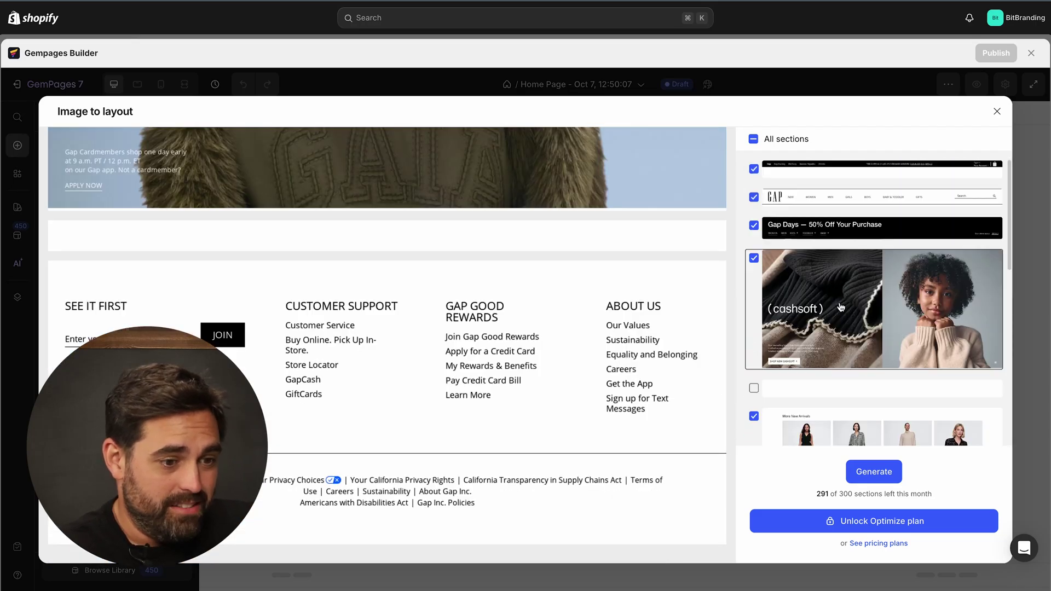
scroll(707, 285, "up", 10)
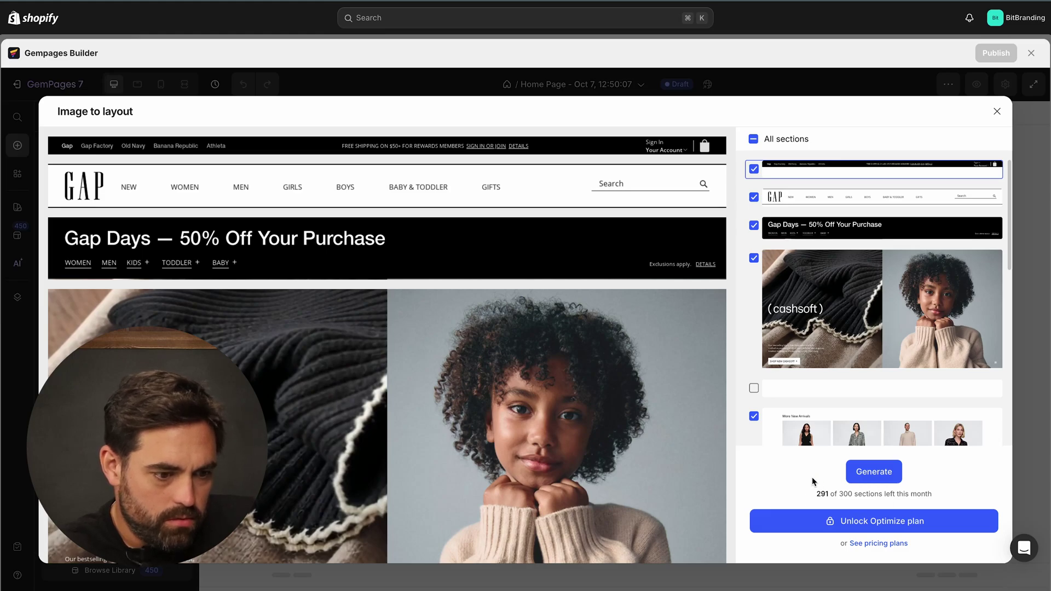
Generate the Home Page draft from the chosen Gap sections and review the cashsoft Hero Banner.
left_click(883, 477)
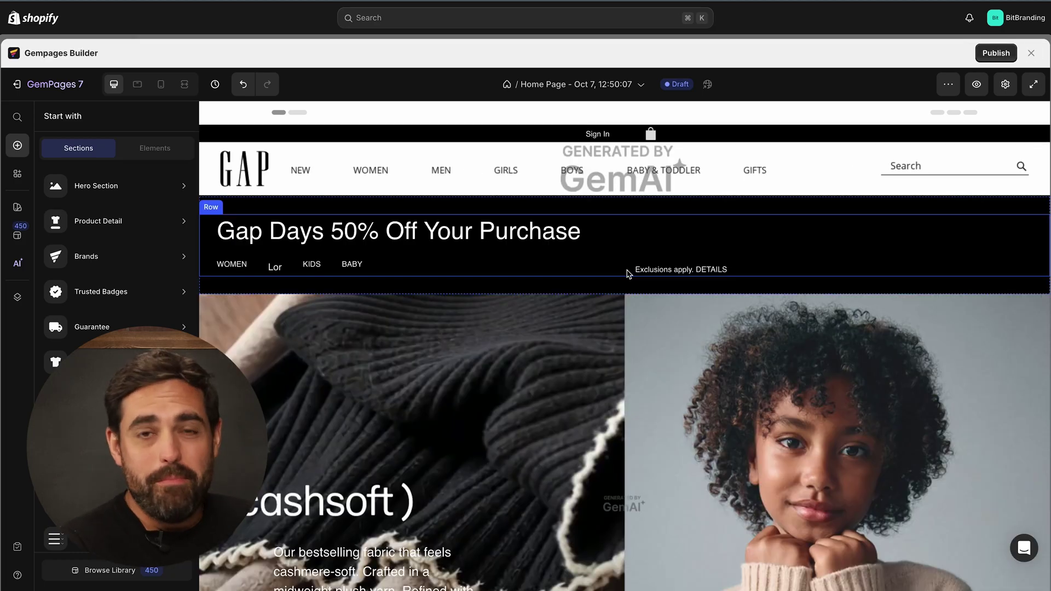
scroll(750, 274, "down", 15)
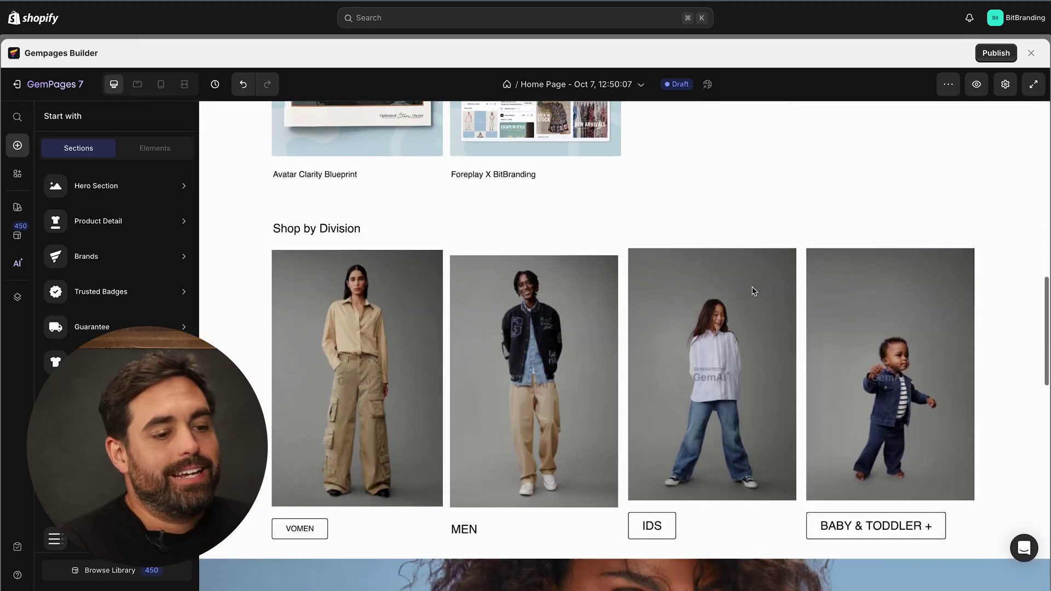
scroll(754, 291, "down", 1)
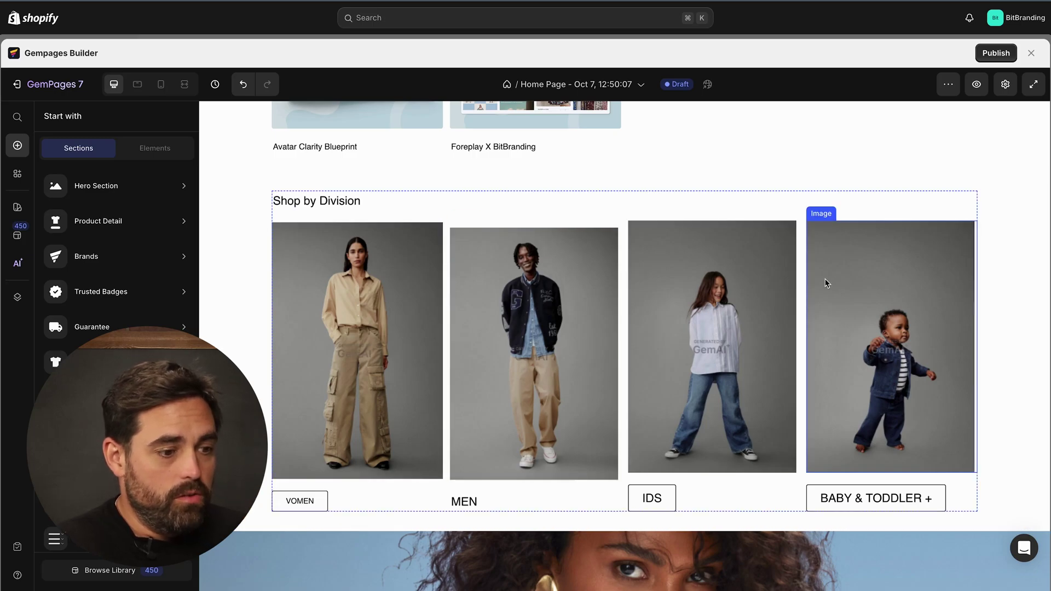
scroll(597, 307, "down", 6)
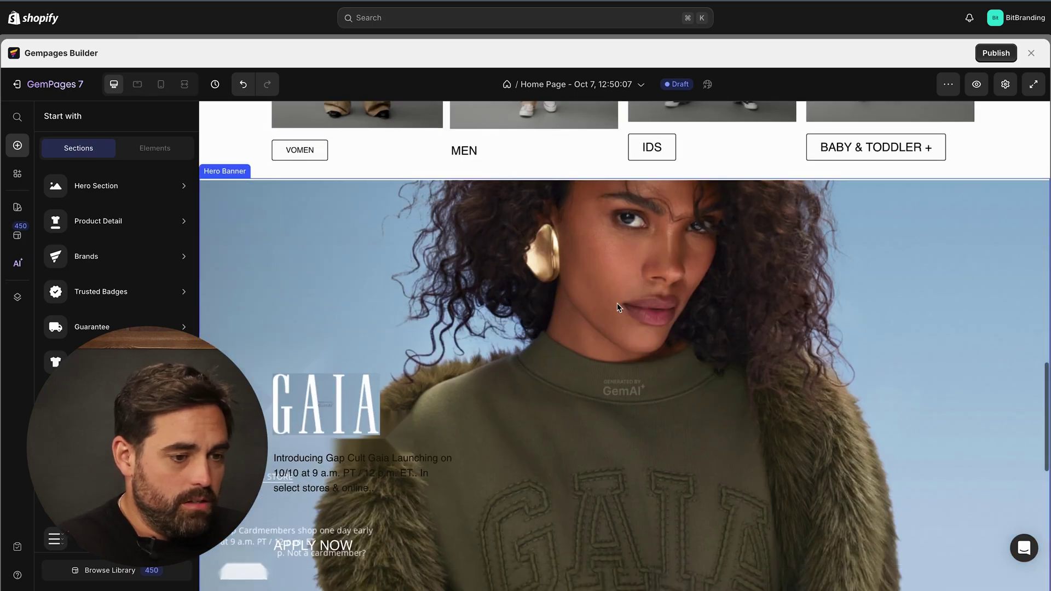
scroll(617, 307, "down", 1)
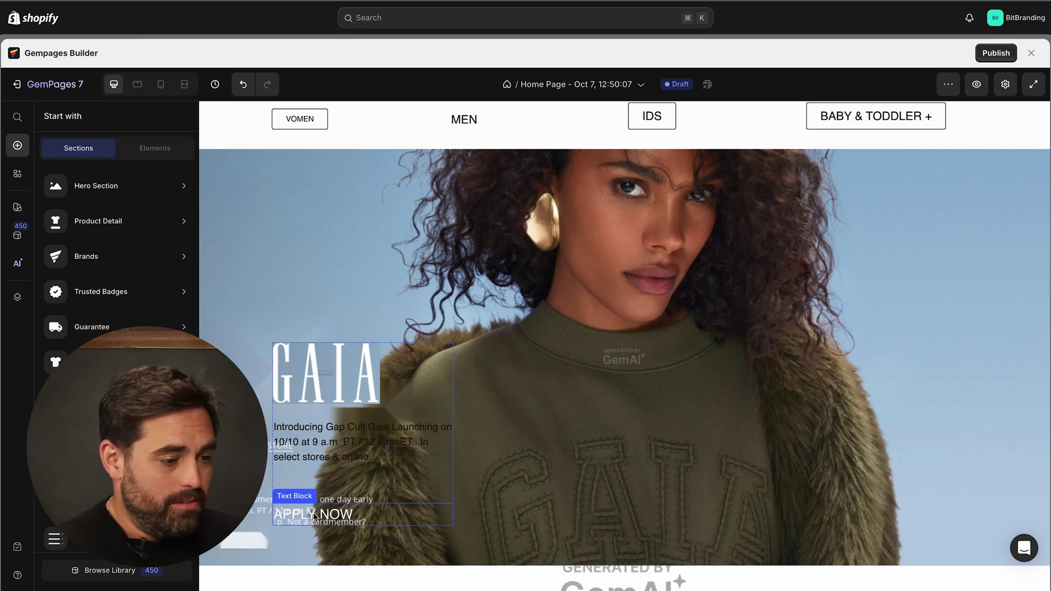
scroll(331, 520, "up", 5)
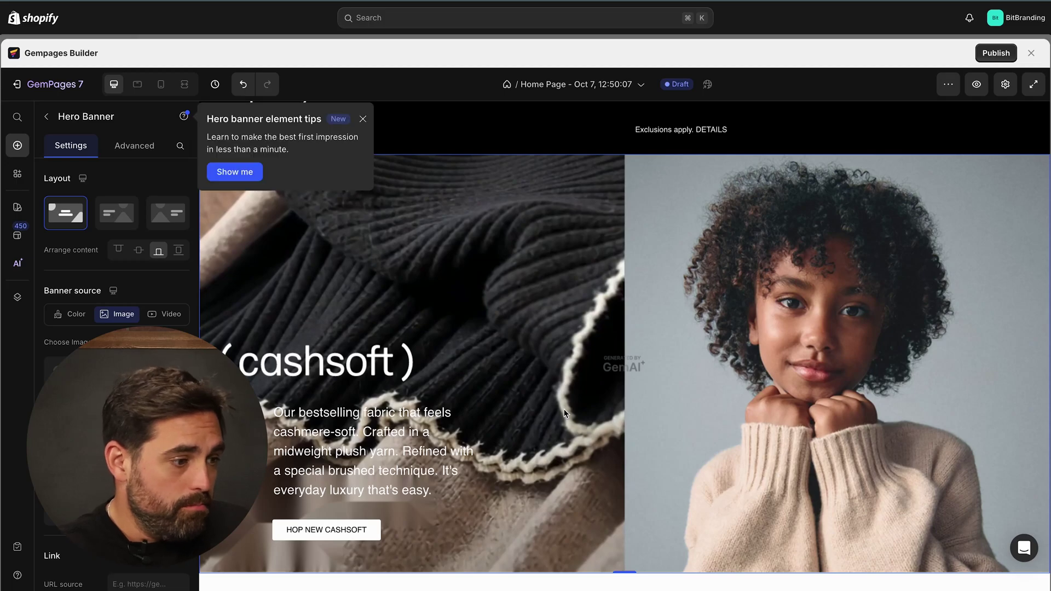
scroll(483, 240, "down", 5)
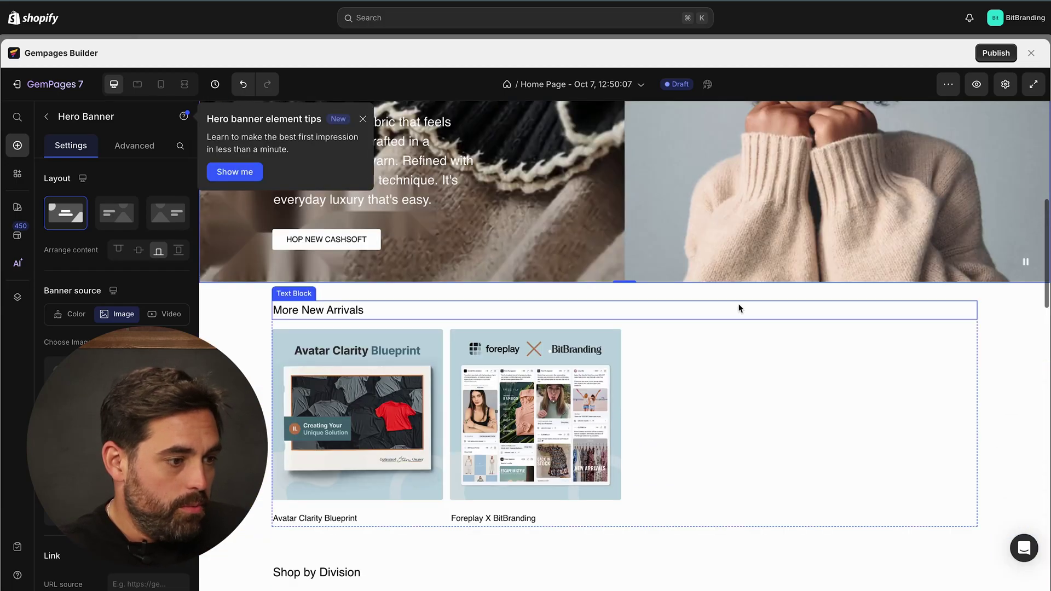
left_click(738, 304)
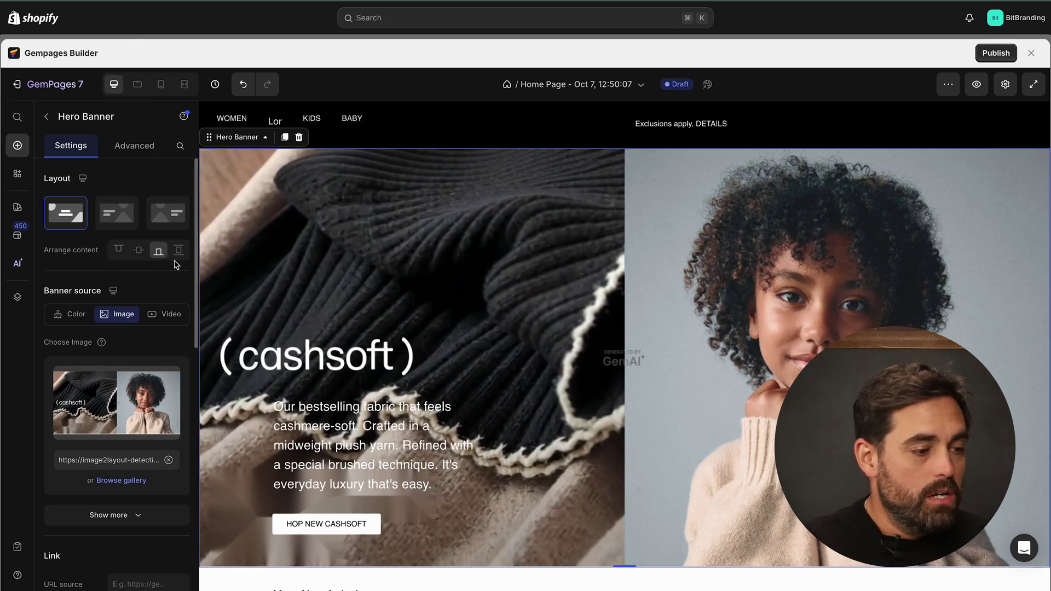
scroll(79, 243, "down", 2)
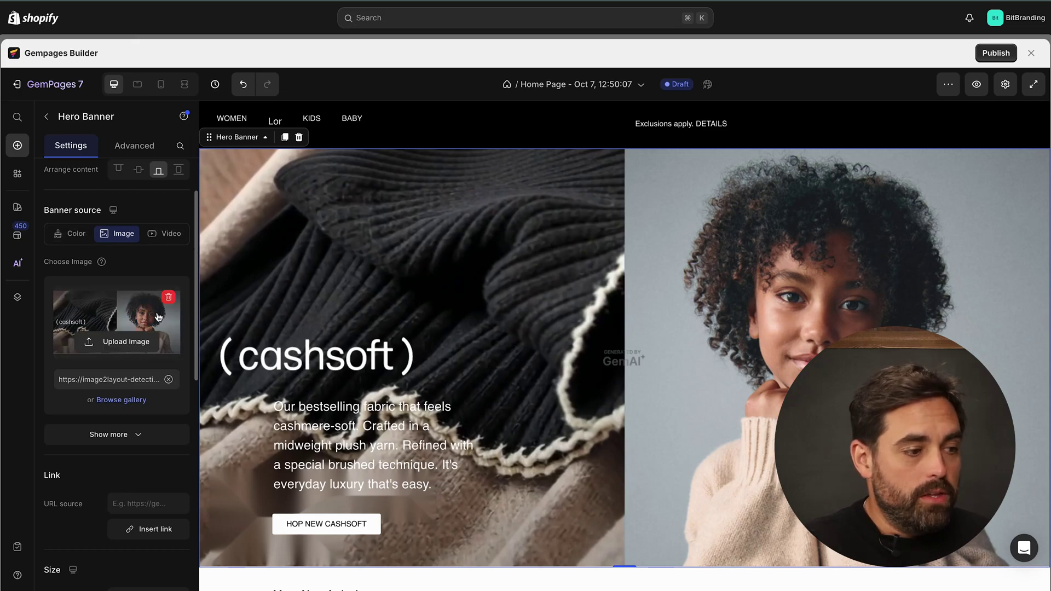
scroll(159, 317, "down", 6)
scroll(159, 316, "down", 1)
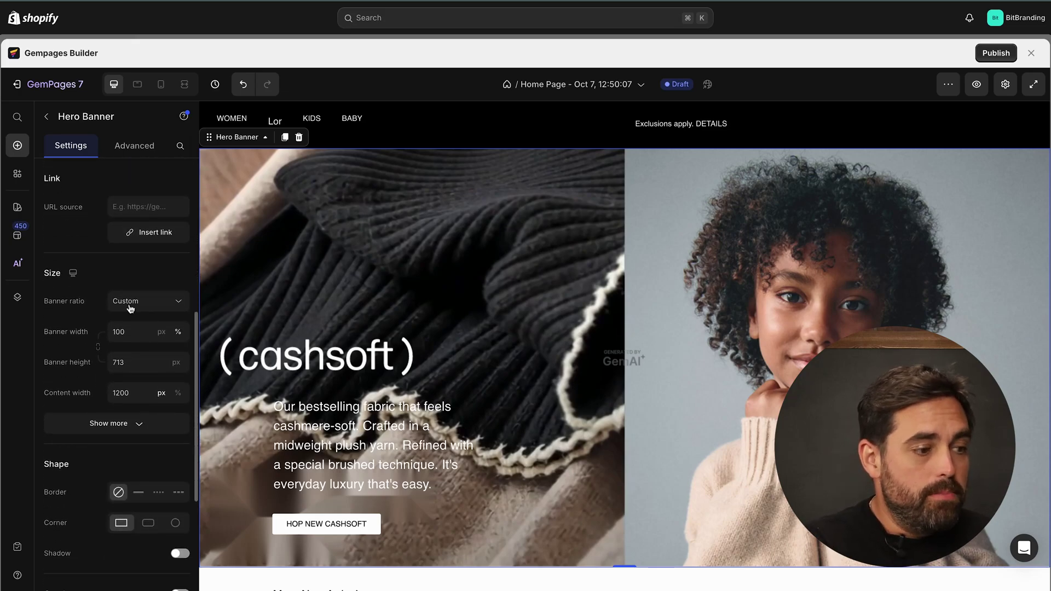